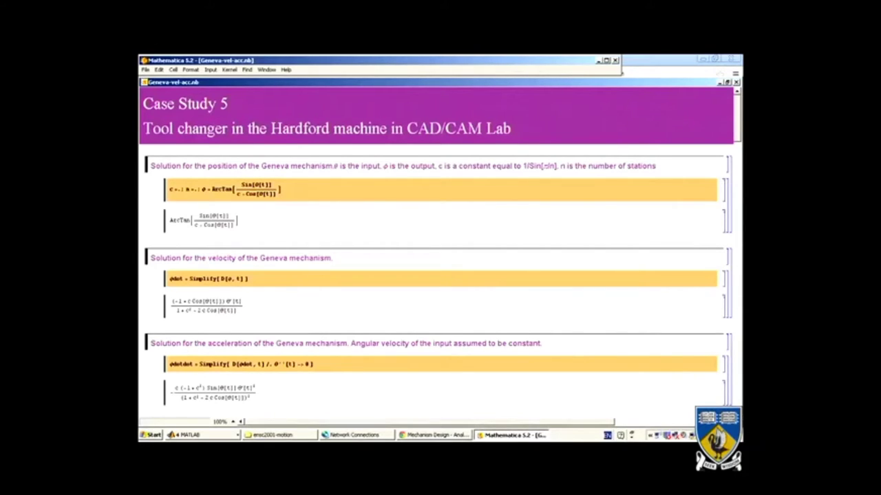
Scroll down to the 'Plot position (in degrees)' cell and its S-shaped n = 20 graph
scroll(440, 253, "down", 3)
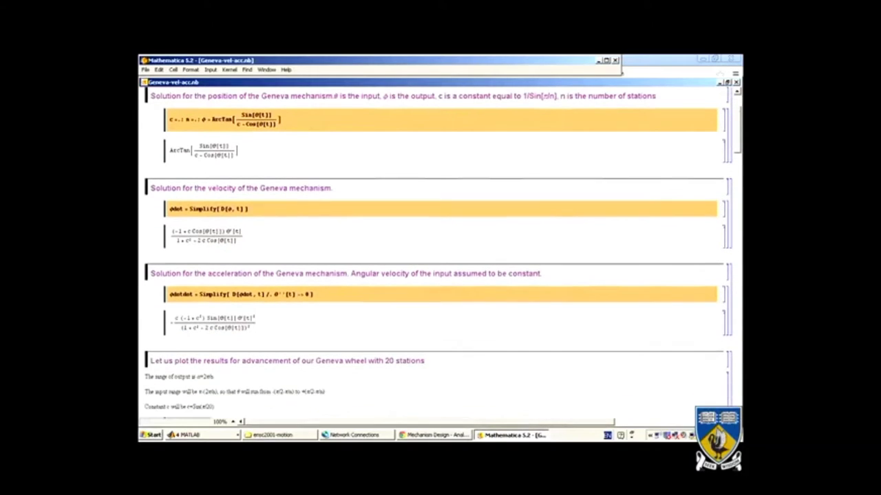
scroll(440, 252, "down", 5)
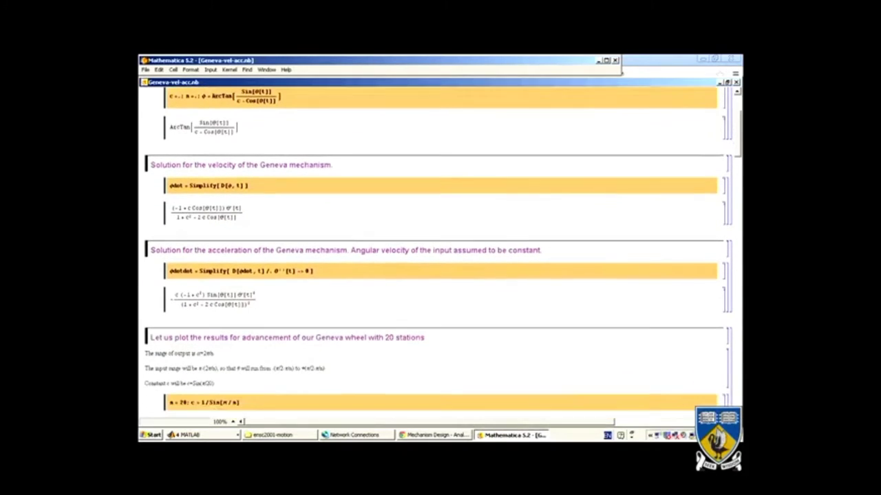
scroll(440, 253, "down", 4)
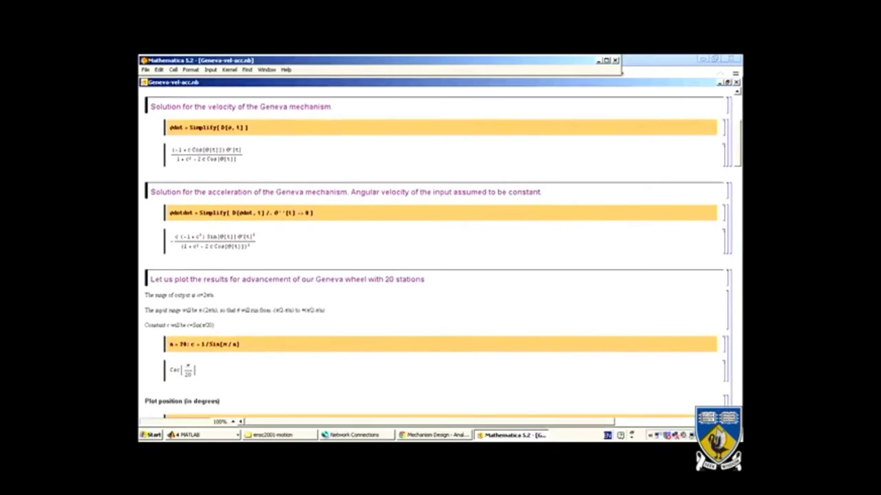
scroll(440, 253, "down", 7)
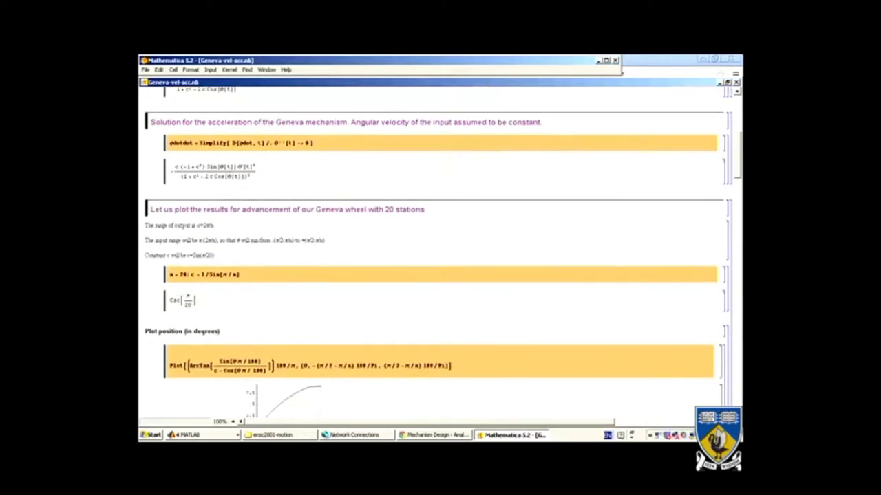
scroll(440, 253, "down", 2)
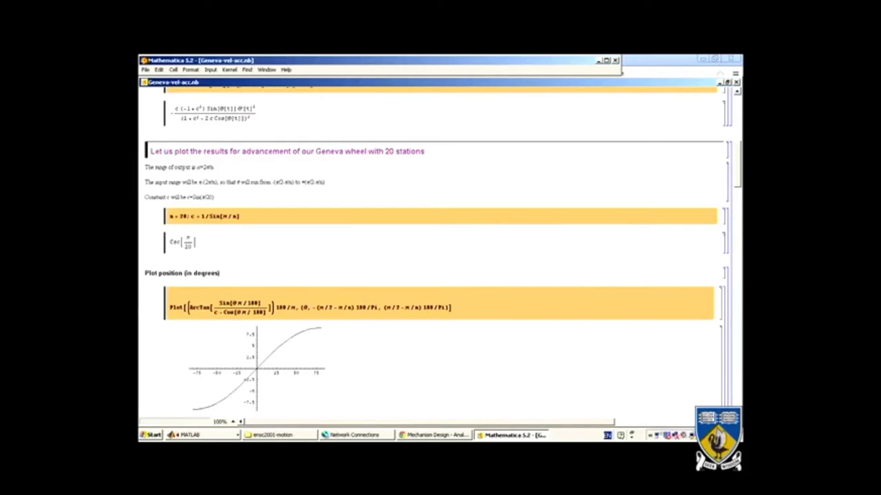
scroll(440, 275, "down", 1)
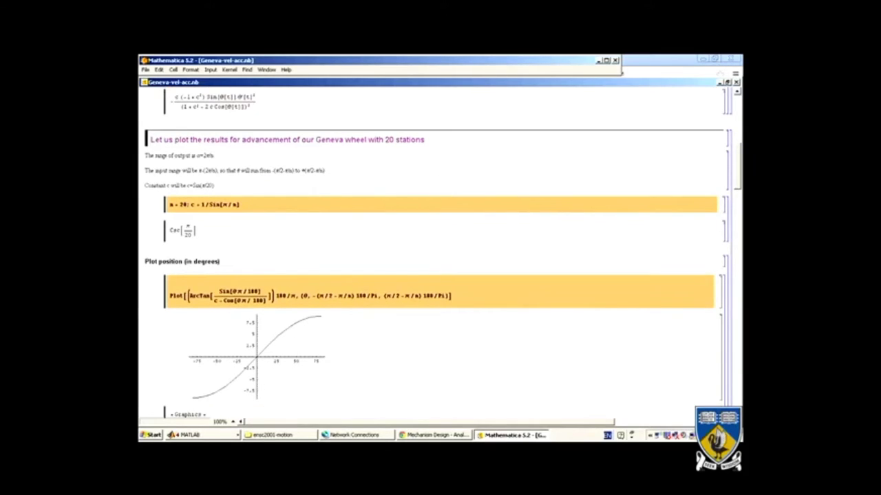
scroll(440, 275, "down", 1)
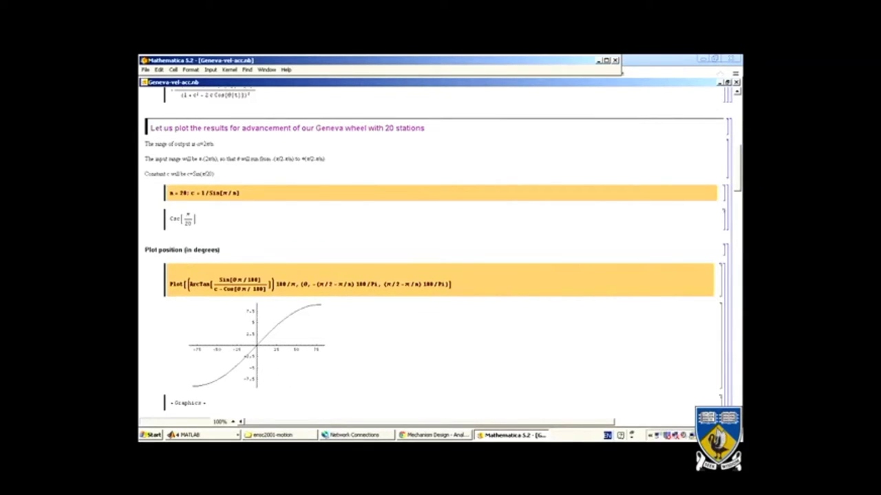
Scroll down to the 'Plot velocity (in rad/s)' cell and its arch peaking near 0.175 rad/s
scroll(441, 252, "down", 4)
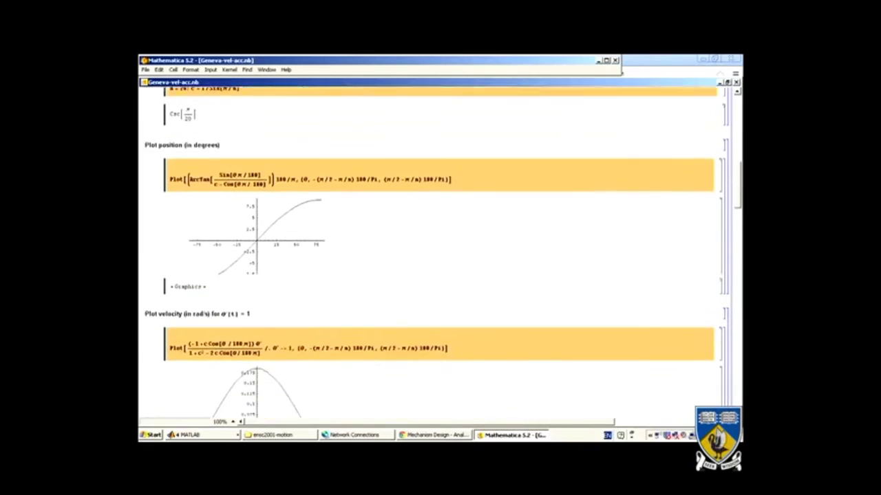
scroll(440, 251, "down", 3)
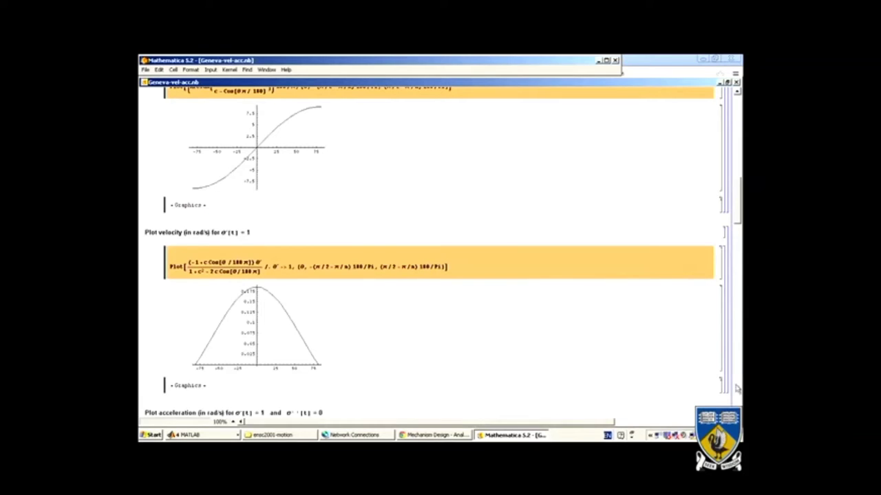
Scroll past the 20-station acceleration plot to the jerk note and 'Let us plot the results… 4 stations' heading
scroll(440, 251, "down", 5)
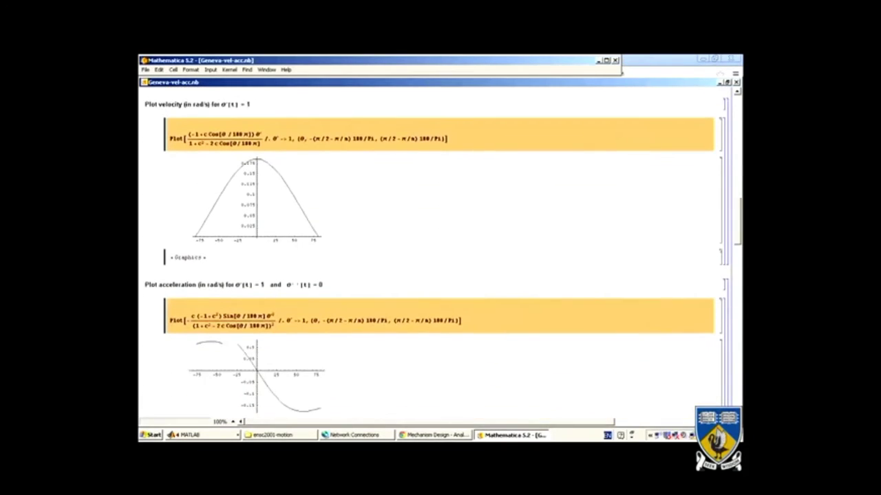
scroll(440, 252, "down", 2)
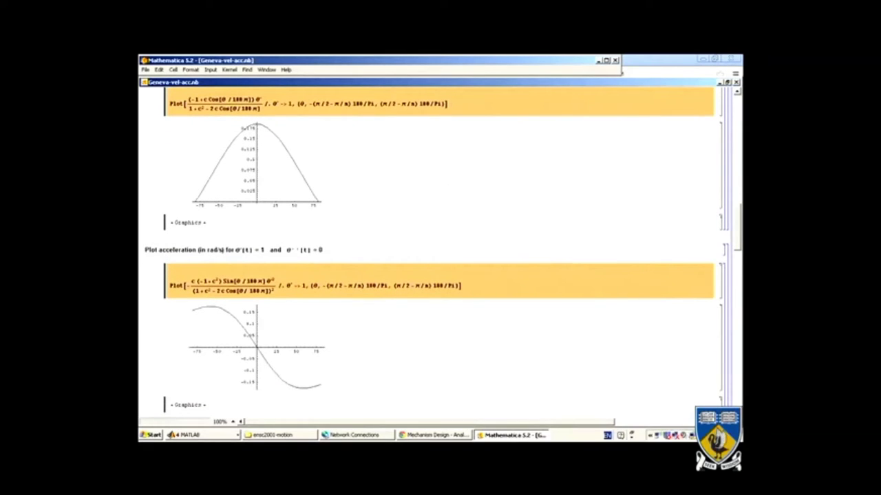
scroll(440, 252, "down", 1)
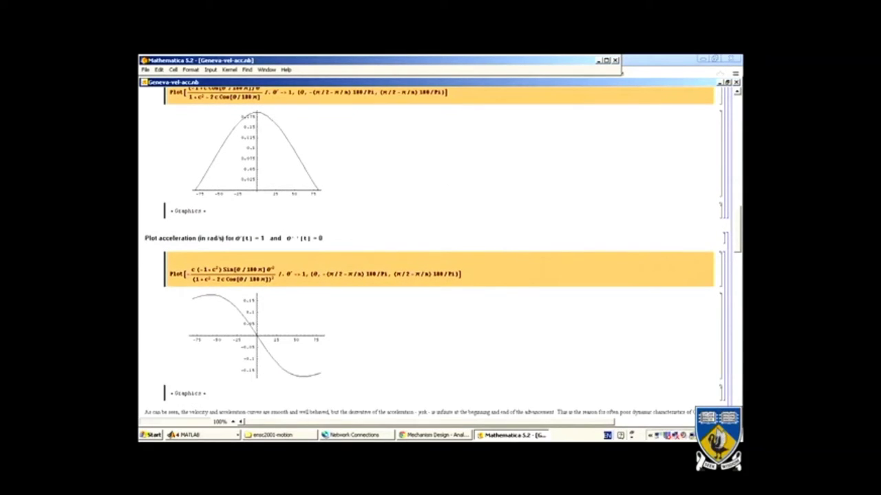
scroll(440, 252, "down", 2)
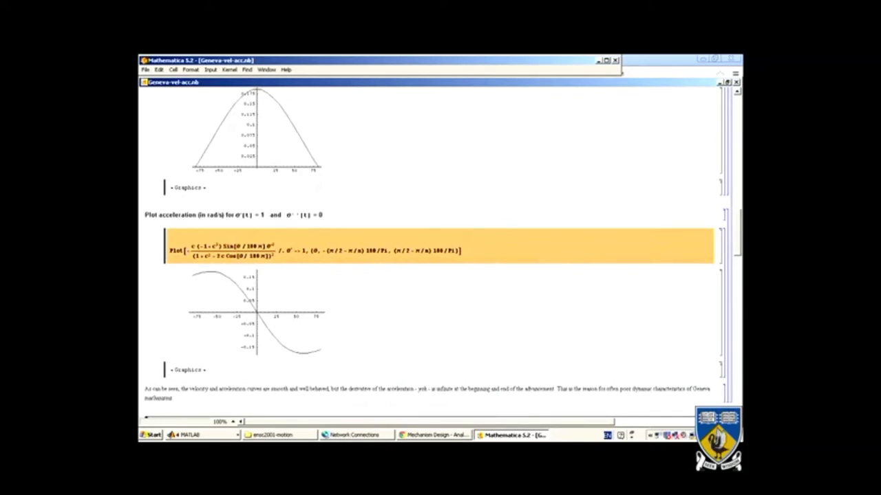
scroll(440, 252, "down", 2)
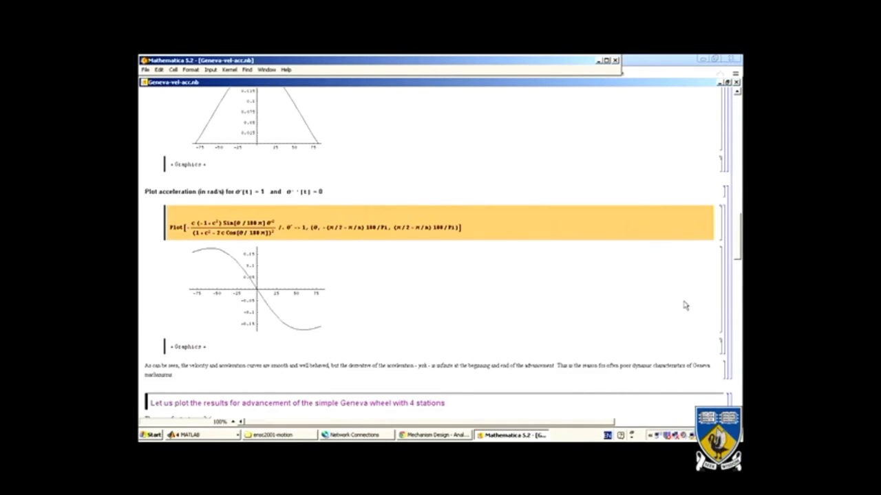
scroll(685, 306, "up", 5)
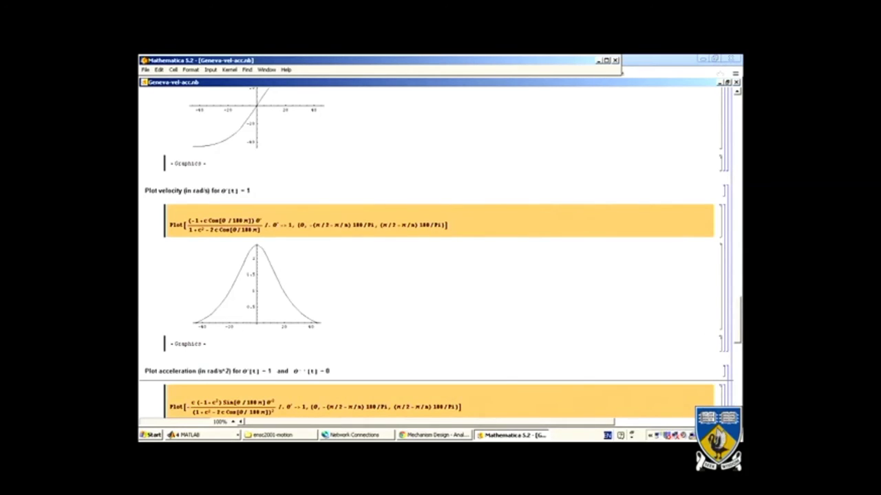
Scroll back up to the 4-station section start with its n = 4 setup and position plot
scroll(440, 253, "down", 5)
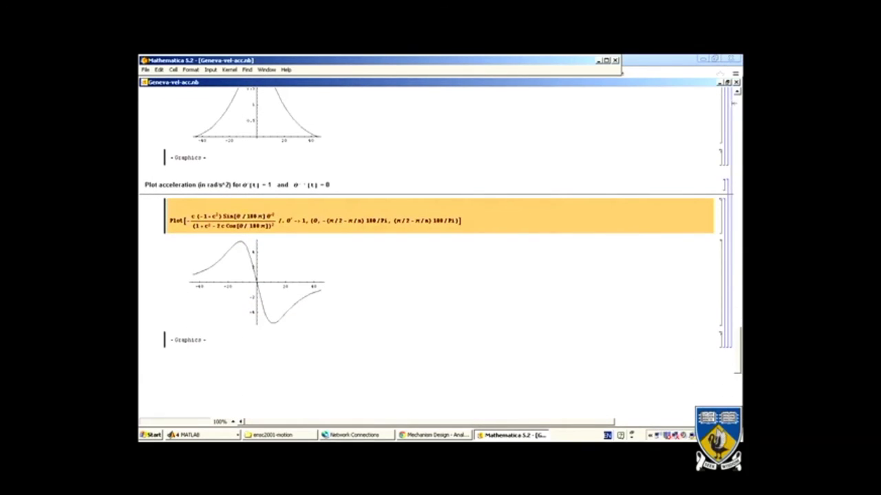
left_click(736, 94)
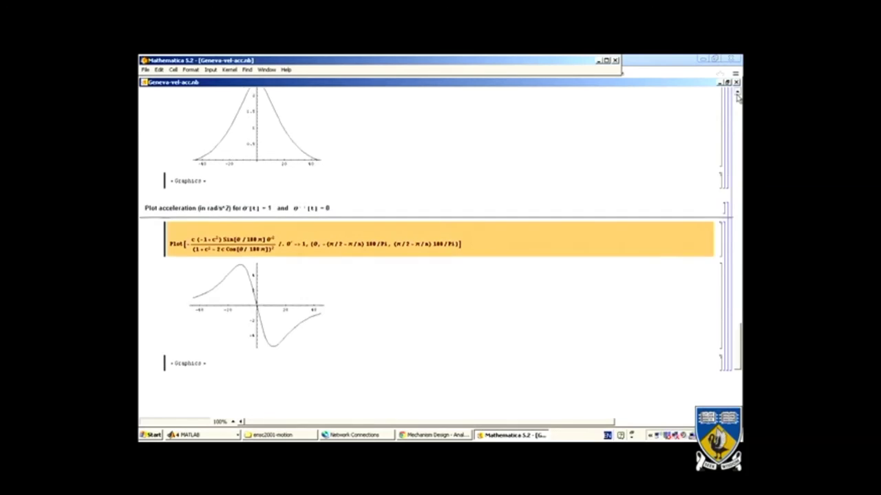
left_click(736, 95)
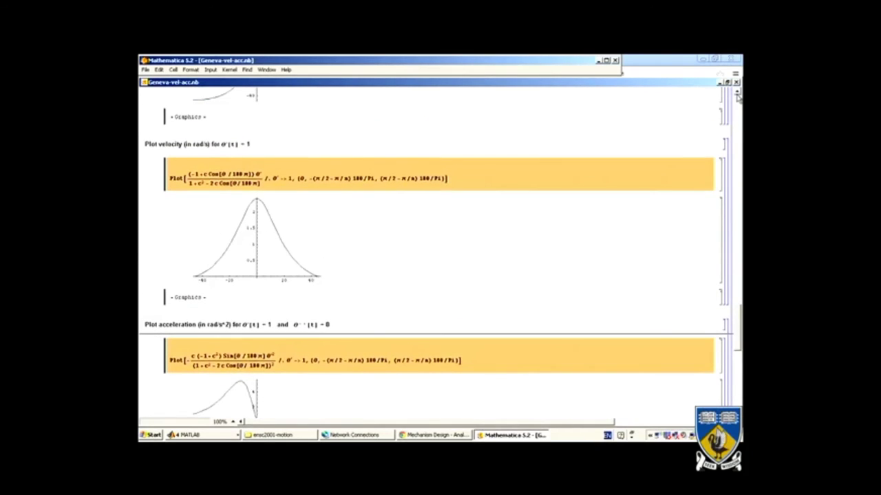
left_click(737, 94)
left_click(737, 94)
left_click(736, 95)
left_click(737, 94)
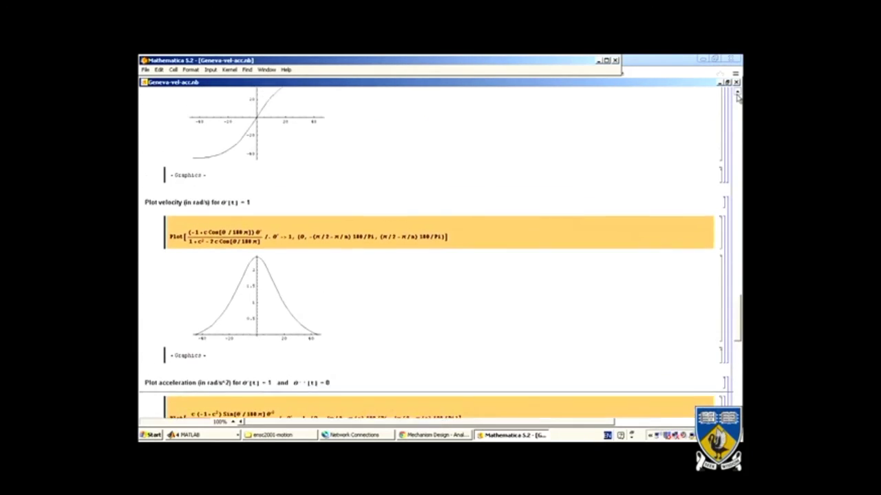
left_click(737, 95)
left_click(737, 94)
left_click(736, 95)
left_click(737, 94)
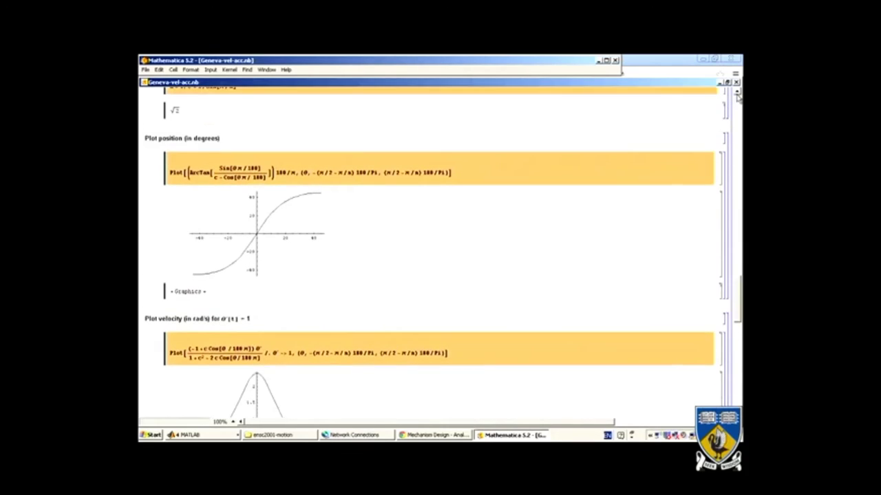
left_click(737, 94)
left_click(737, 94)
left_click(737, 95)
left_click(737, 94)
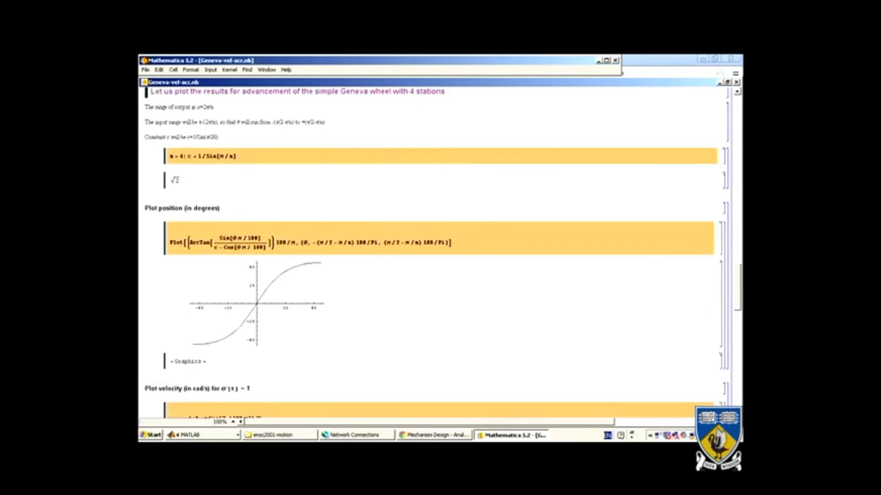
scroll(440, 254, "down", 3)
Scroll down to show the 4-station velocity and acceleration plots together, acceleration swinging ±4.5 rad/s²
scroll(440, 255, "down", 1)
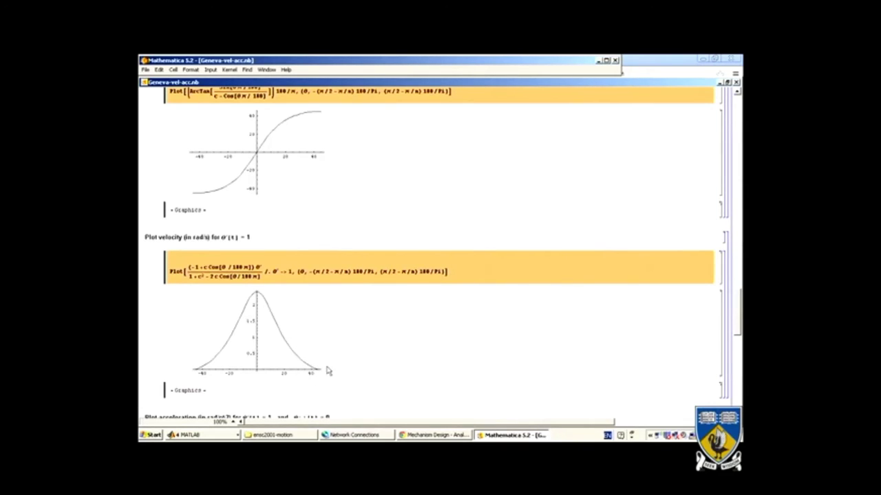
scroll(372, 365, "right", 3)
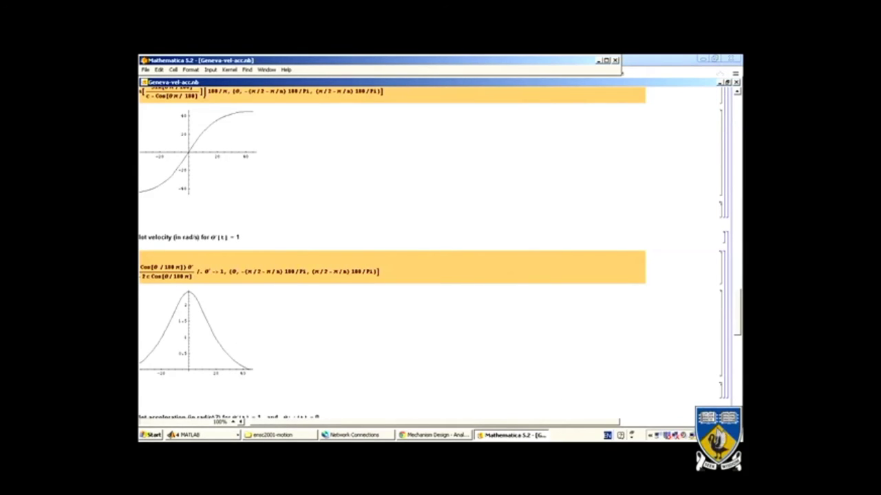
scroll(441, 255, "down", 5)
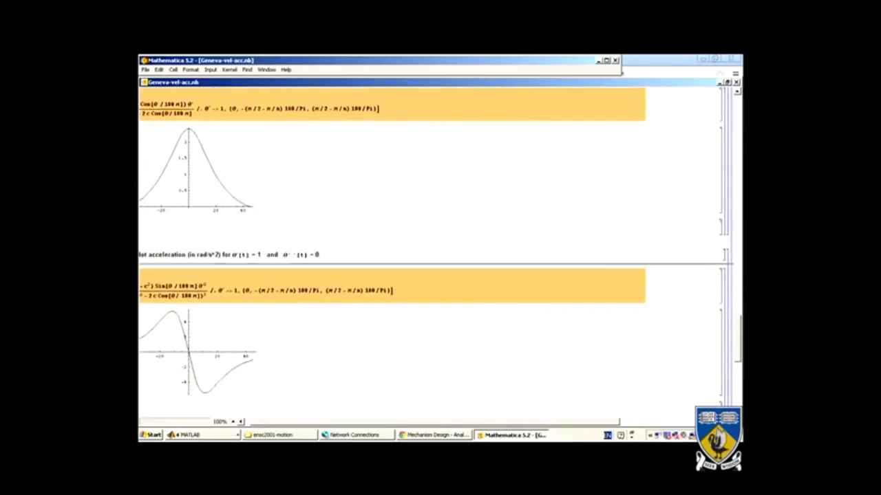
scroll(441, 254, "left", 1)
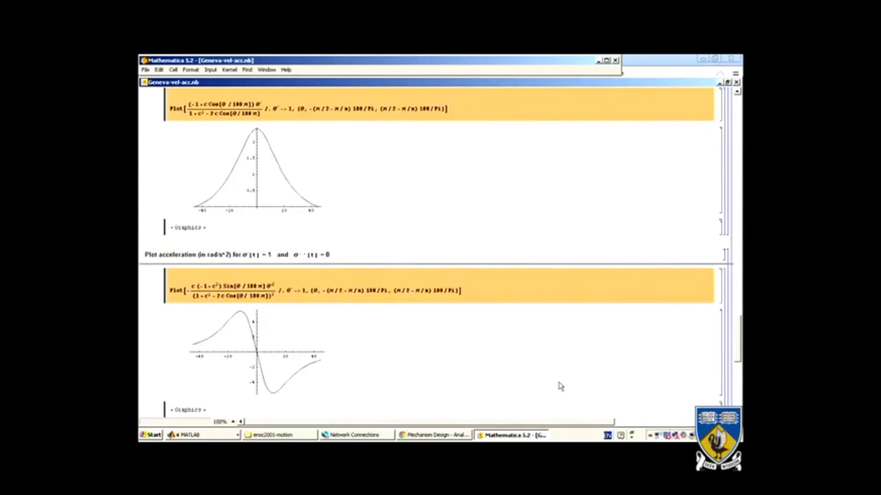